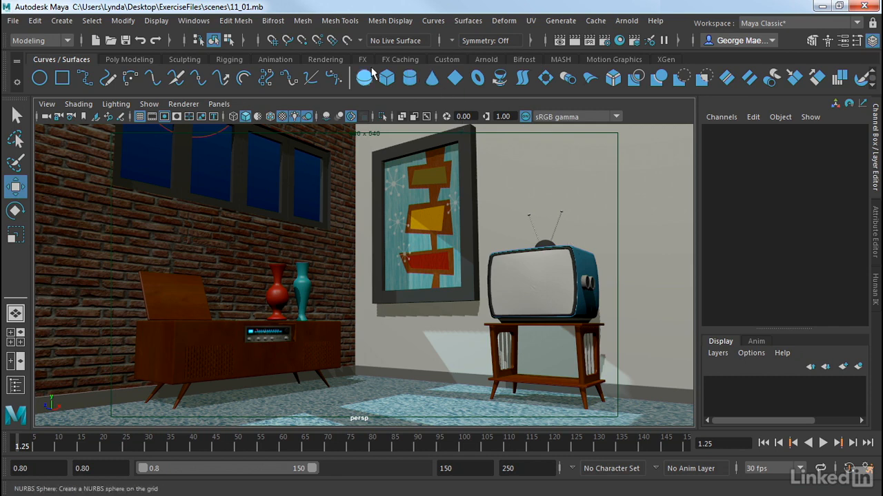
{"action": "left_click", "coordinate": [196, 21]}
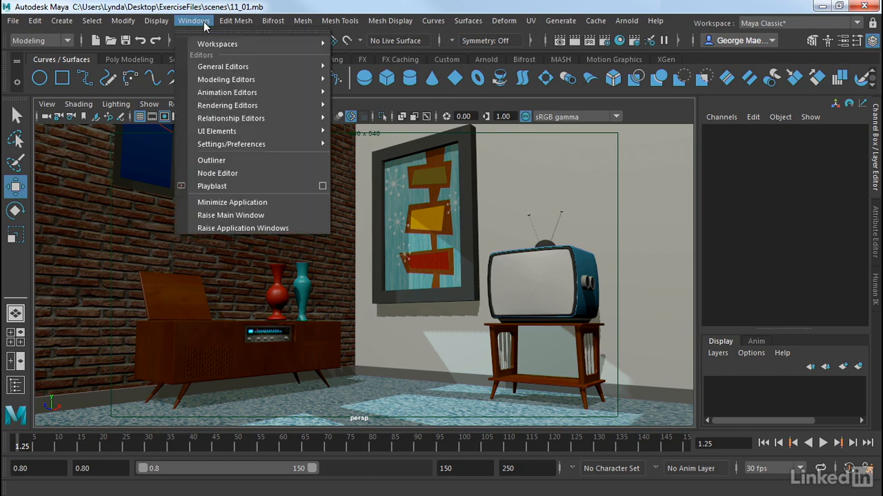
{"action": "mouse_move", "coordinate": [232, 107]}
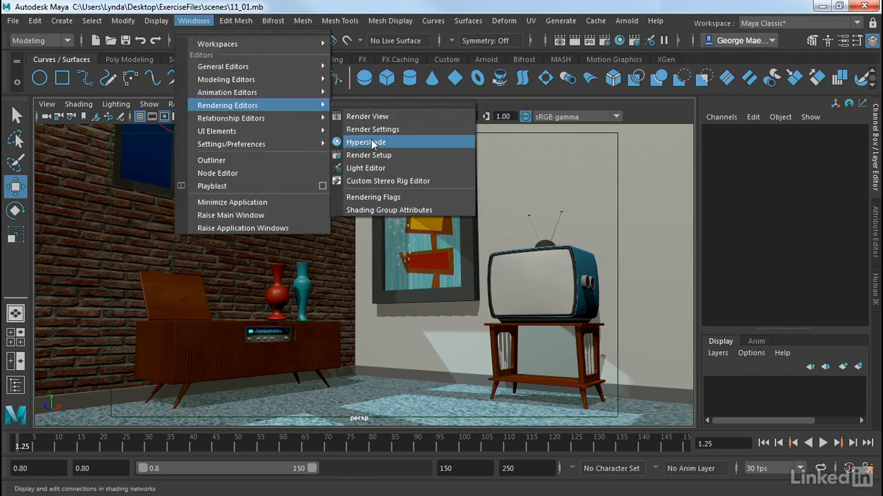
{"action": "left_click", "coordinate": [282, 4]}
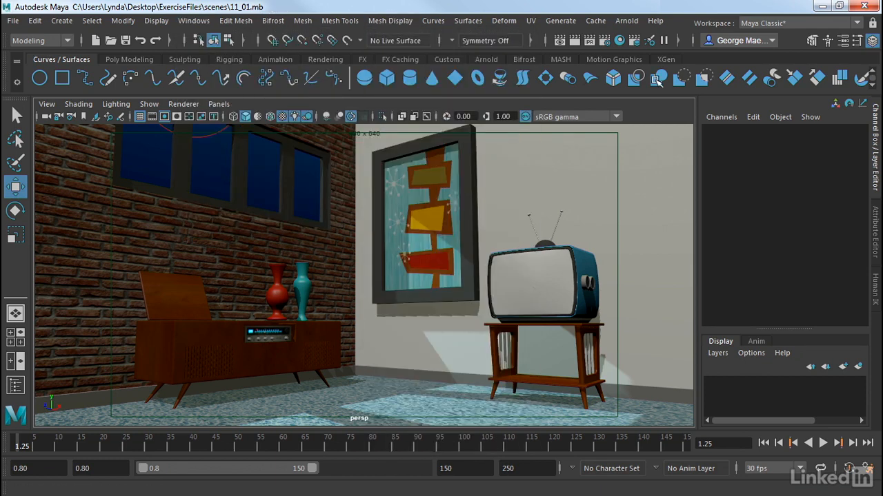
Open the Render Settings and view the quality options of the Maya Software renderer
{"action": "left_click", "coordinate": [605, 41]}
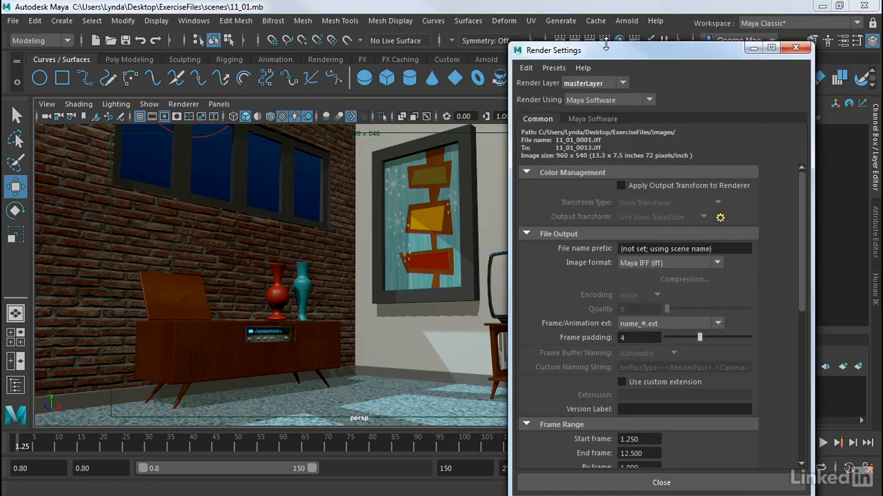
{"action": "mouse_move", "coordinate": [621, 53]}
{"action": "left_mouse_down"}
{"action": "mouse_move", "coordinate": [570, 26]}
{"action": "mouse_move", "coordinate": [626, 53]}
{"action": "left_mouse_up"}
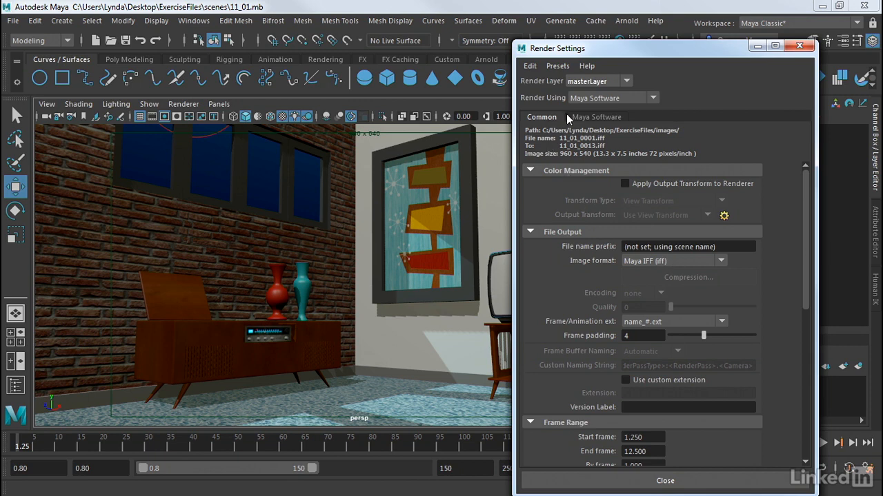
{"action": "left_click", "coordinate": [589, 117]}
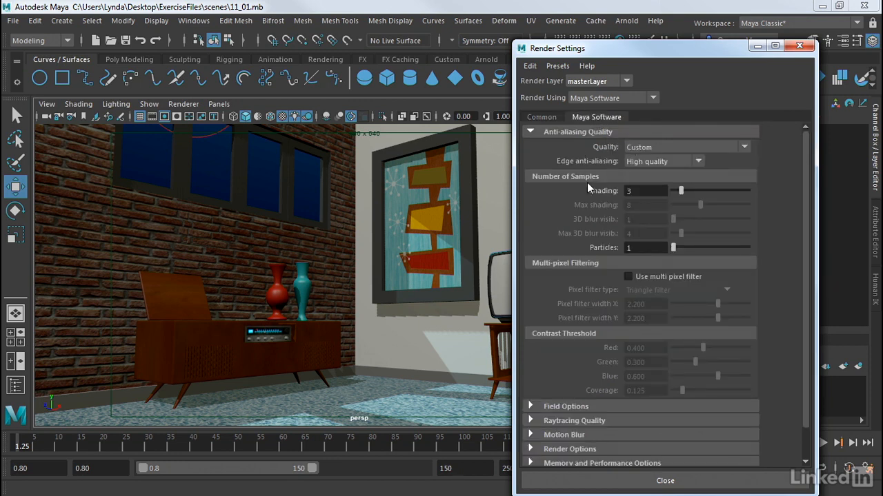
Try Maya Hardware 2.0 and Arnold Renderer as the scene's renderer, and return to Maya Software
{"action": "left_click", "coordinate": [623, 99]}
{"action": "left_click", "coordinate": [602, 126]}
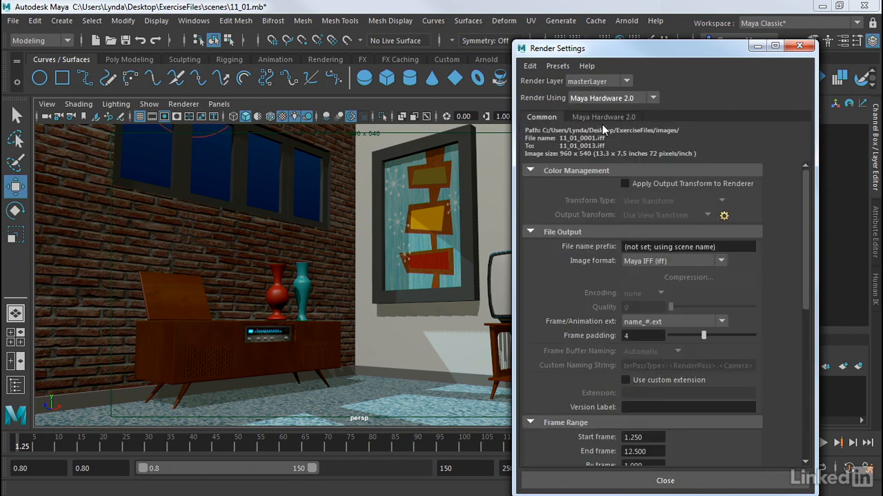
{"action": "left_click", "coordinate": [624, 97]}
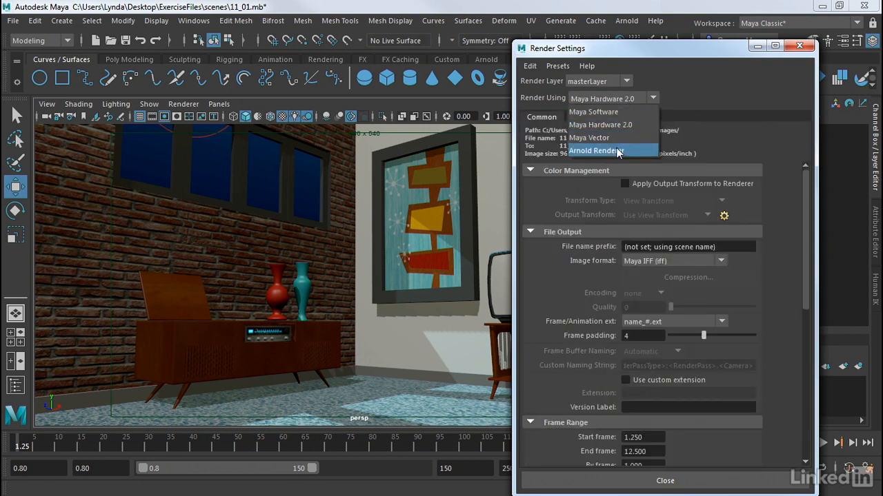
{"action": "left_click", "coordinate": [594, 150]}
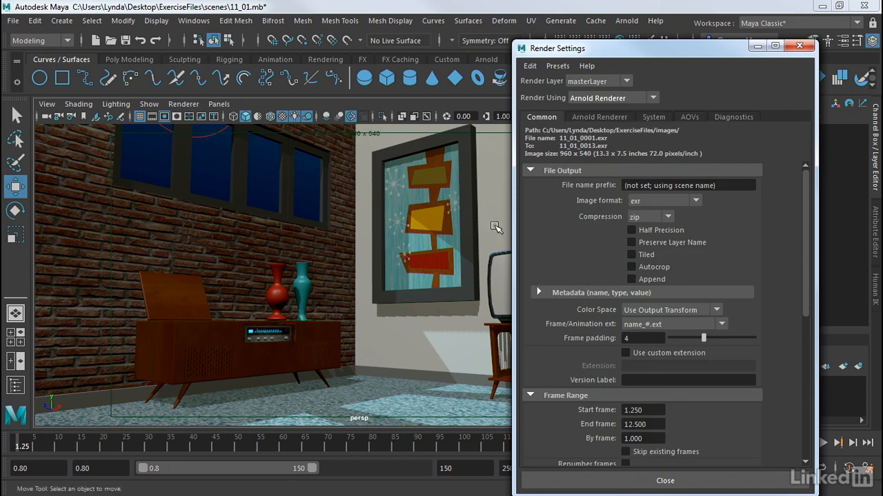
{"action": "left_click", "coordinate": [605, 99]}
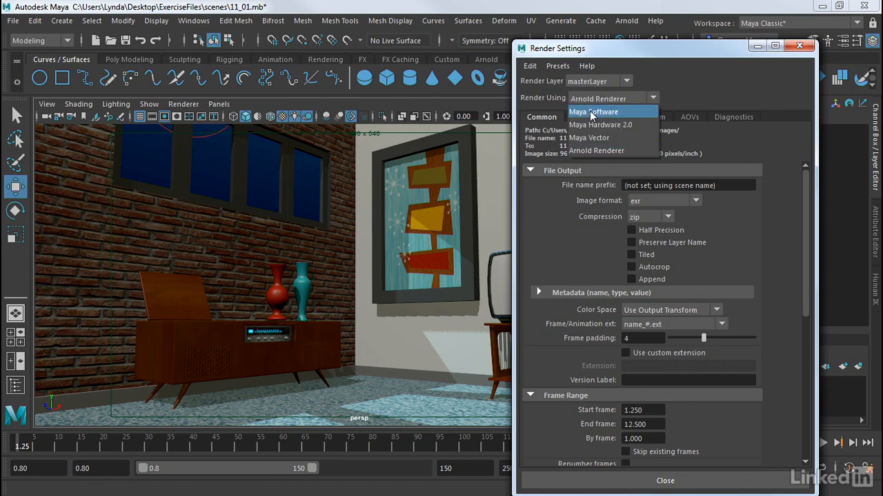
{"action": "left_click", "coordinate": [592, 112]}
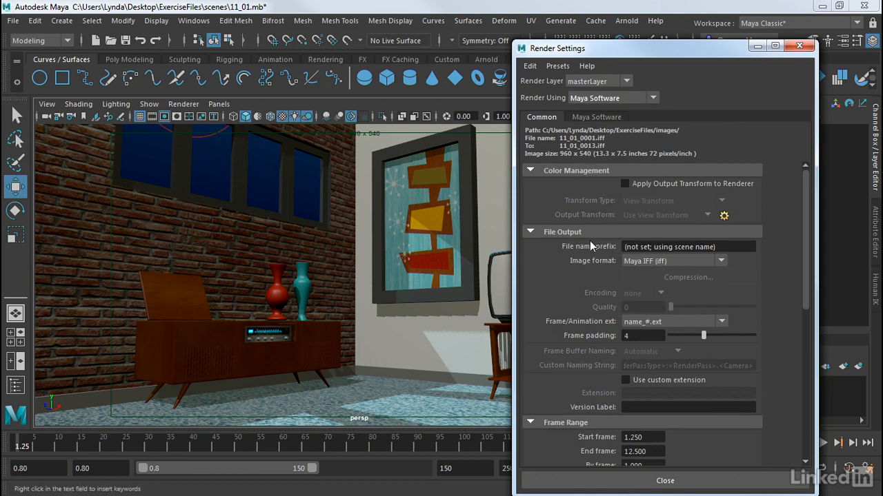
Collapse the Color Management section and set the output image format to Targa (tga)
{"action": "left_click", "coordinate": [543, 173]}
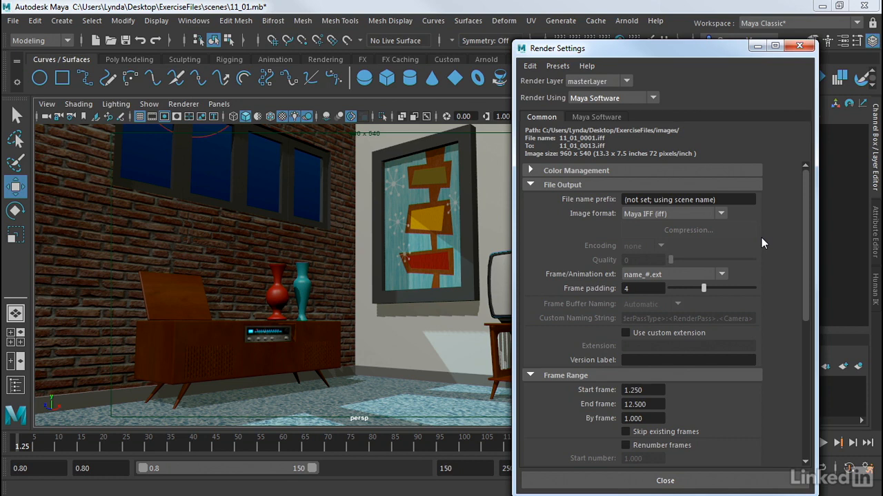
{"action": "left_click", "coordinate": [692, 199]}
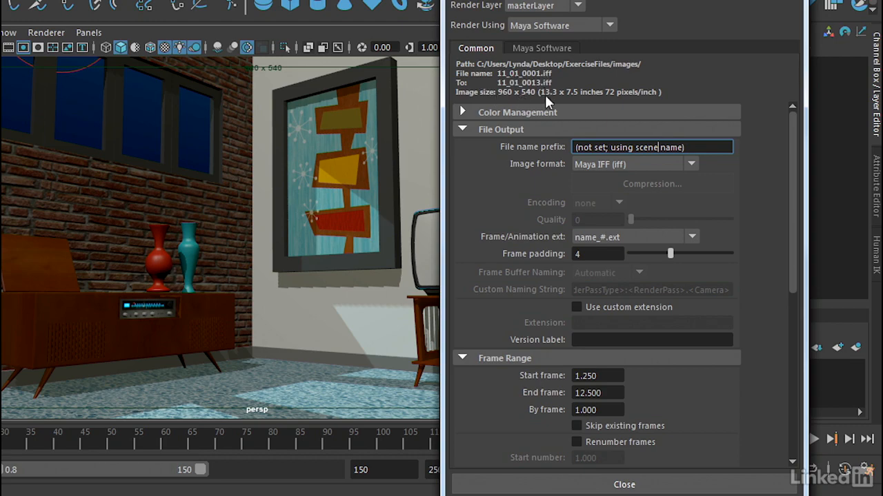
{"action": "left_click", "coordinate": [640, 163]}
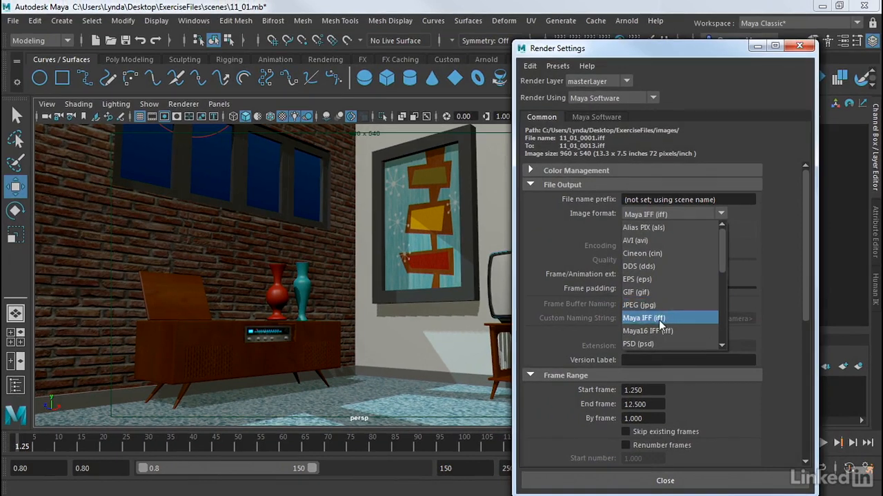
{"action": "left_click_drag", "start_coordinate": [721, 241], "coordinate": [722, 298]}
{"action": "left_click", "coordinate": [677, 282]}
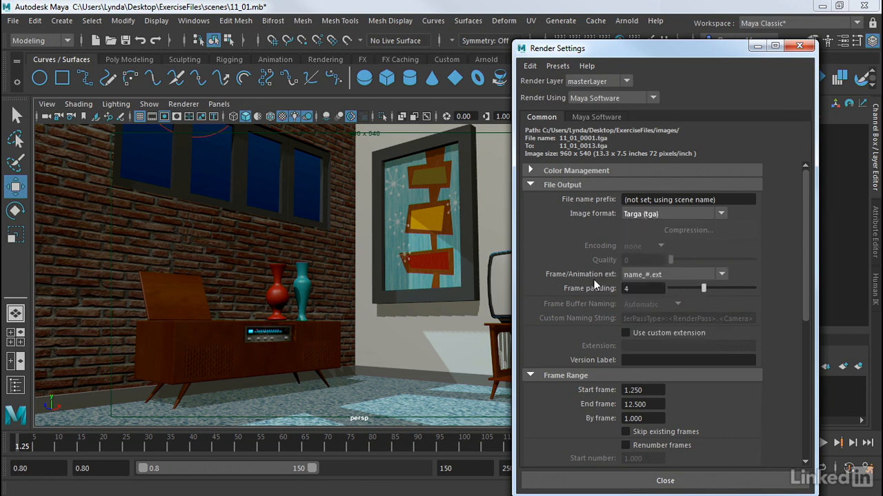
Try the frame naming schemes name (Single Frame) and name.ext (Single Frame) for the file output
{"action": "left_click", "coordinate": [643, 276]}
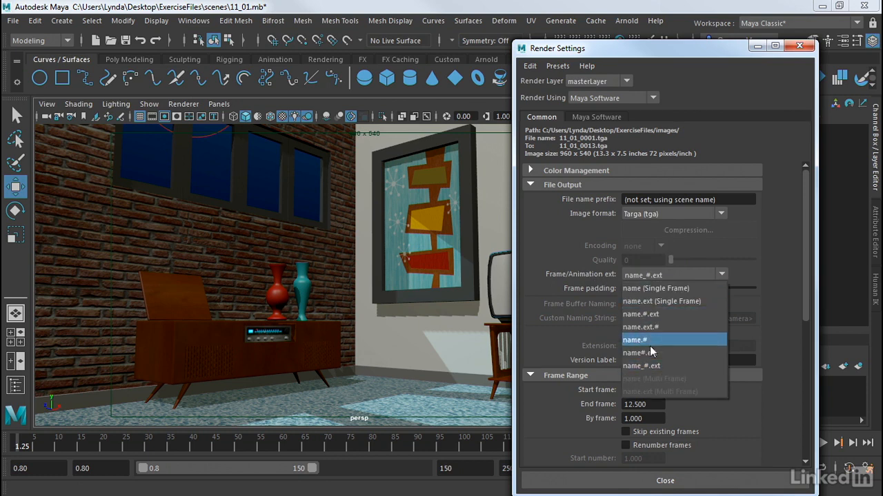
{"action": "left_click", "coordinate": [660, 290]}
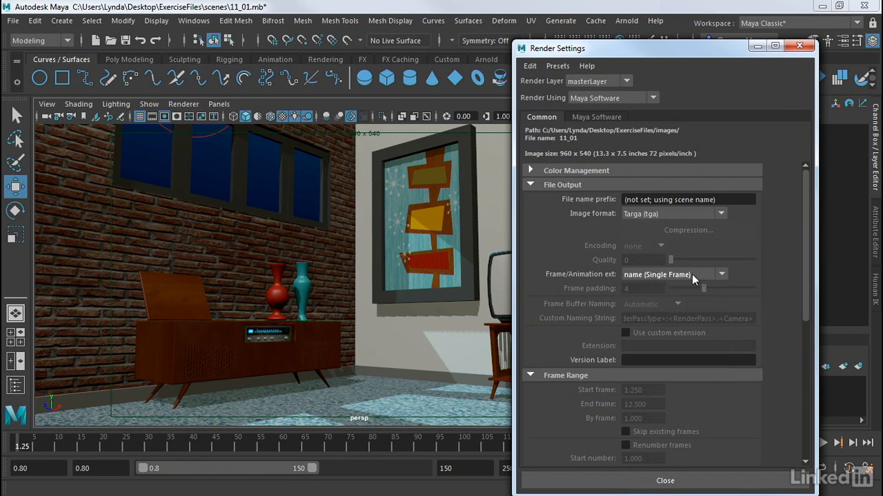
{"action": "left_click", "coordinate": [662, 272]}
{"action": "left_click", "coordinate": [662, 301]}
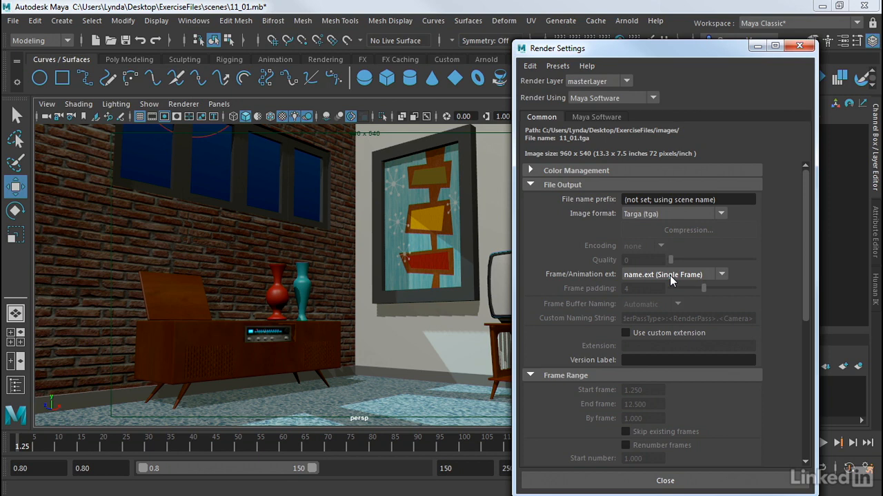
Set the Frame/Animation extension to name_#.ext and reduce the frame padding to 3
{"action": "left_click", "coordinate": [670, 276]}
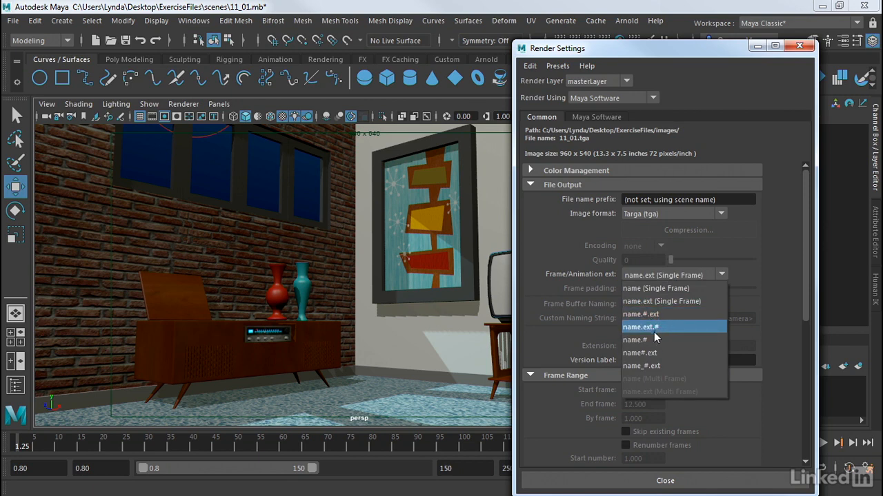
{"action": "left_click", "coordinate": [648, 367]}
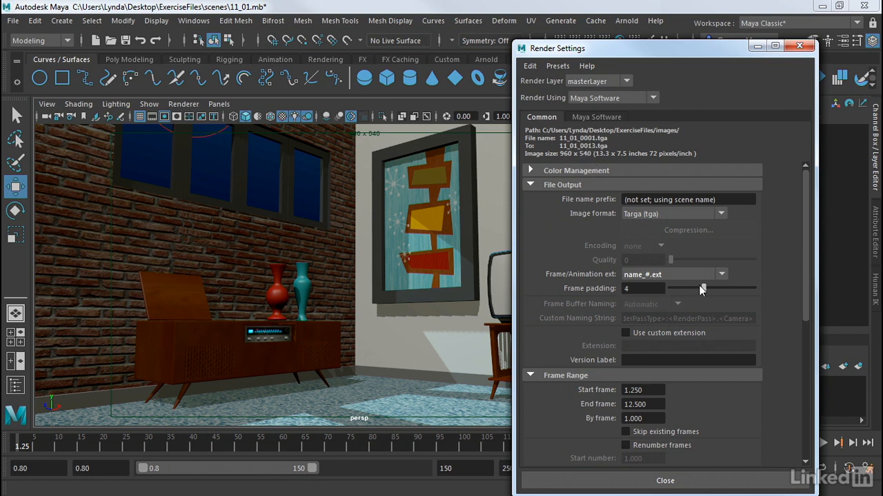
{"action": "mouse_move", "coordinate": [700, 286]}
{"action": "left_mouse_down"}
{"action": "mouse_move", "coordinate": [680, 289]}
{"action": "mouse_move", "coordinate": [695, 285]}
{"action": "left_mouse_up"}
Set the render frame range to start at frame 1 and end at frame 20
{"action": "left_click_drag", "start_coordinate": [806, 222], "coordinate": [807, 315]}
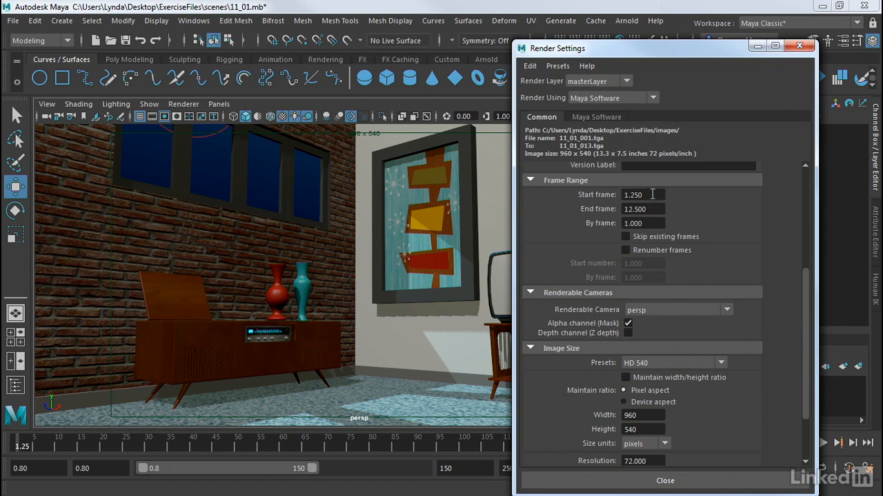
{"action": "double_click", "coordinate": [651, 196]}
{"action": "key", "text": "Tab"}
{"action": "type", "text": "20"}
{"action": "key", "text": "Tab"}
{"action": "left_click", "coordinate": [646, 223]}
{"action": "double_click", "coordinate": [645, 223]}
Try the Skip existing frames and Renumber frames options of the frame range, switching each off again
{"action": "left_click", "coordinate": [661, 238]}
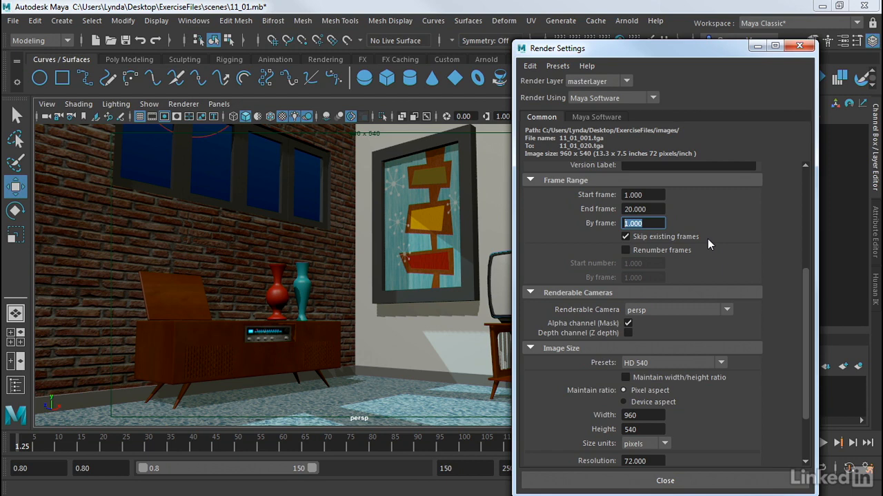
{"action": "left_click", "coordinate": [625, 251]}
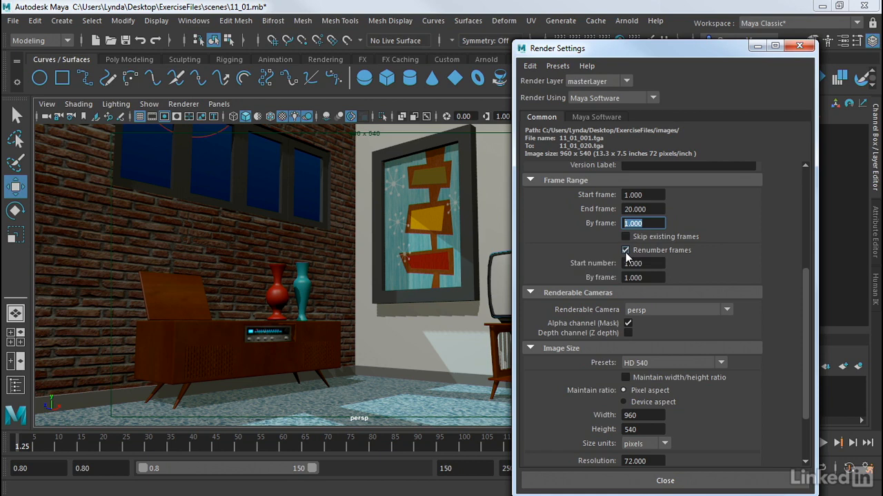
{"action": "left_click", "coordinate": [625, 251]}
Choose persp as the renderable camera
{"action": "left_click_drag", "start_coordinate": [805, 277], "coordinate": [810, 329]}
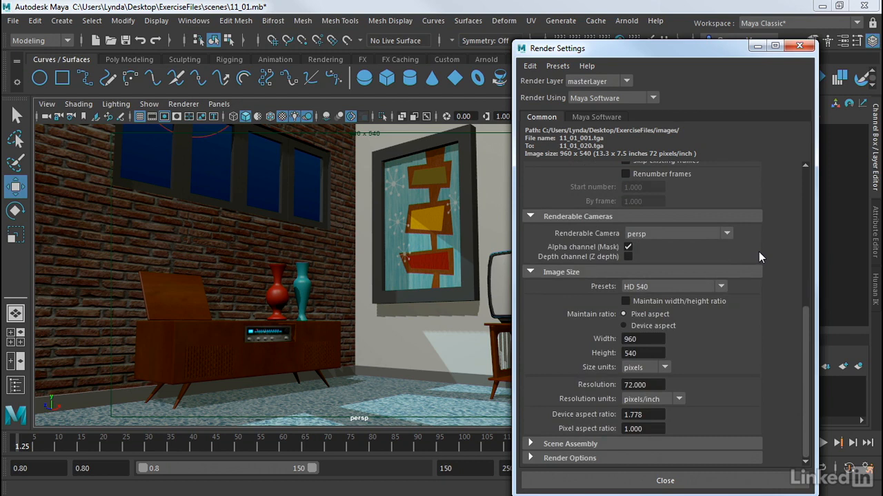
{"action": "left_click", "coordinate": [642, 234]}
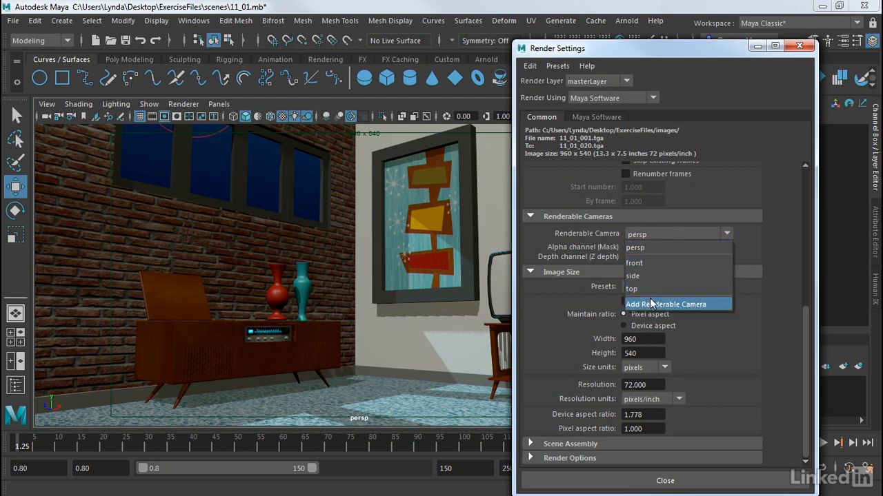
{"action": "left_click", "coordinate": [651, 248]}
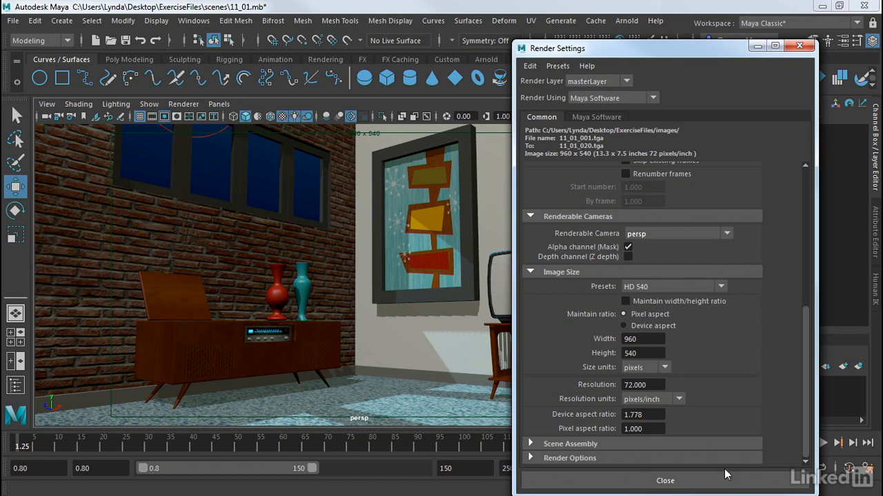
Choose the HD 540 image size preset and inspect the width and height fields
{"action": "left_click", "coordinate": [677, 287]}
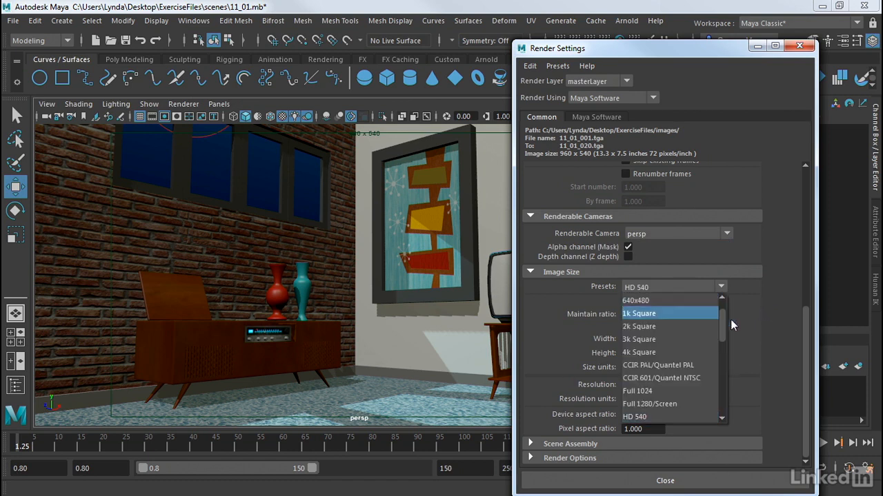
{"action": "left_click_drag", "start_coordinate": [720, 319], "coordinate": [731, 334]}
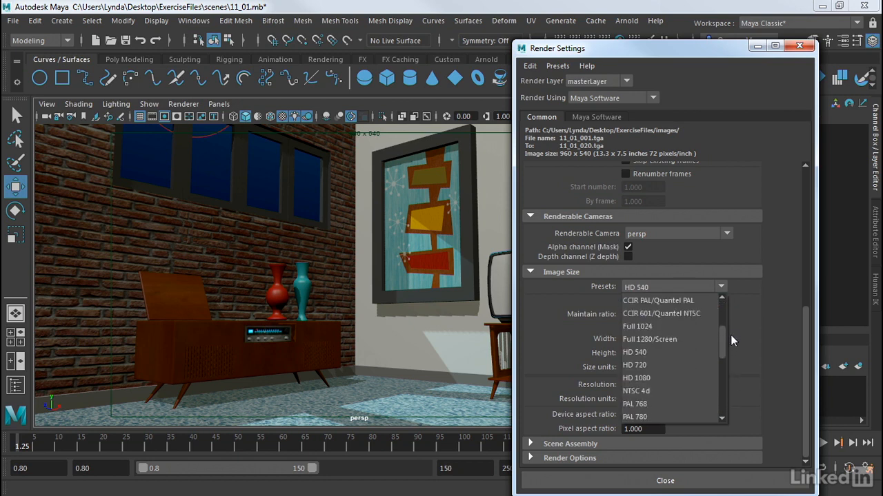
{"action": "left_click", "coordinate": [639, 354]}
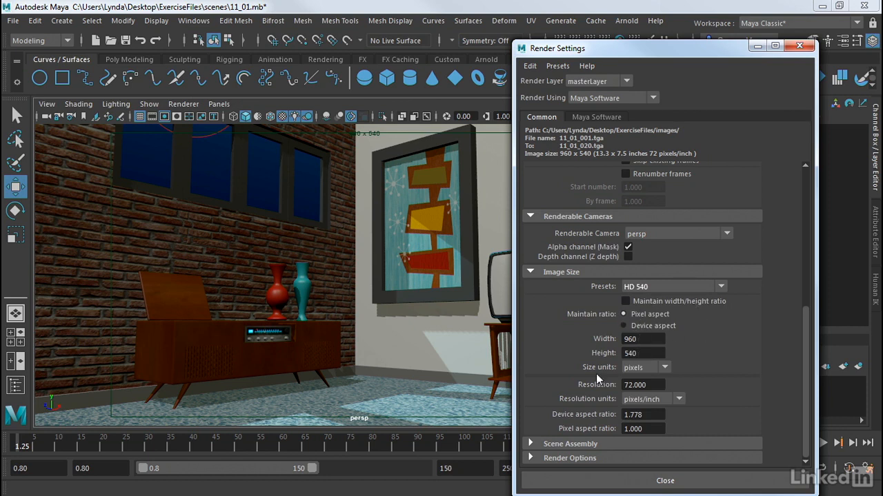
{"action": "left_click", "coordinate": [643, 340]}
{"action": "left_click", "coordinate": [642, 354]}
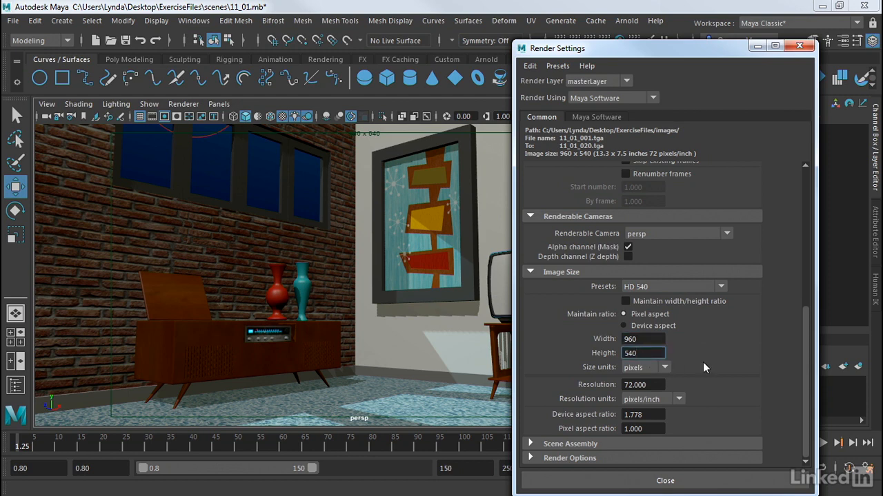